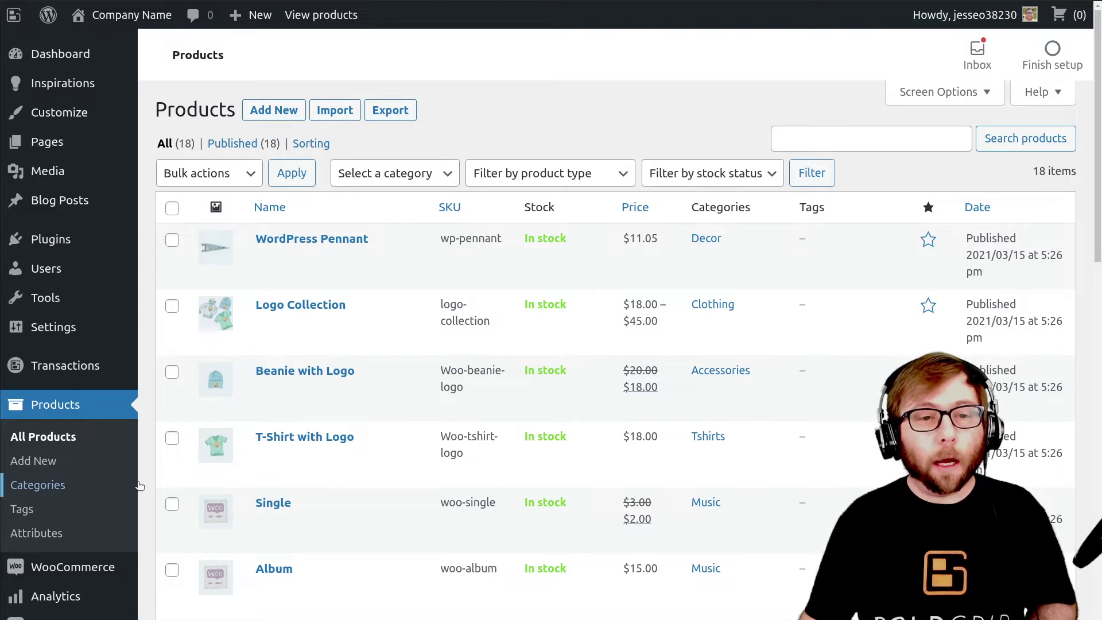
Step: Open the WordPress Pennant product for editing from the products list
mouse_move(312, 250)
click(308, 258)
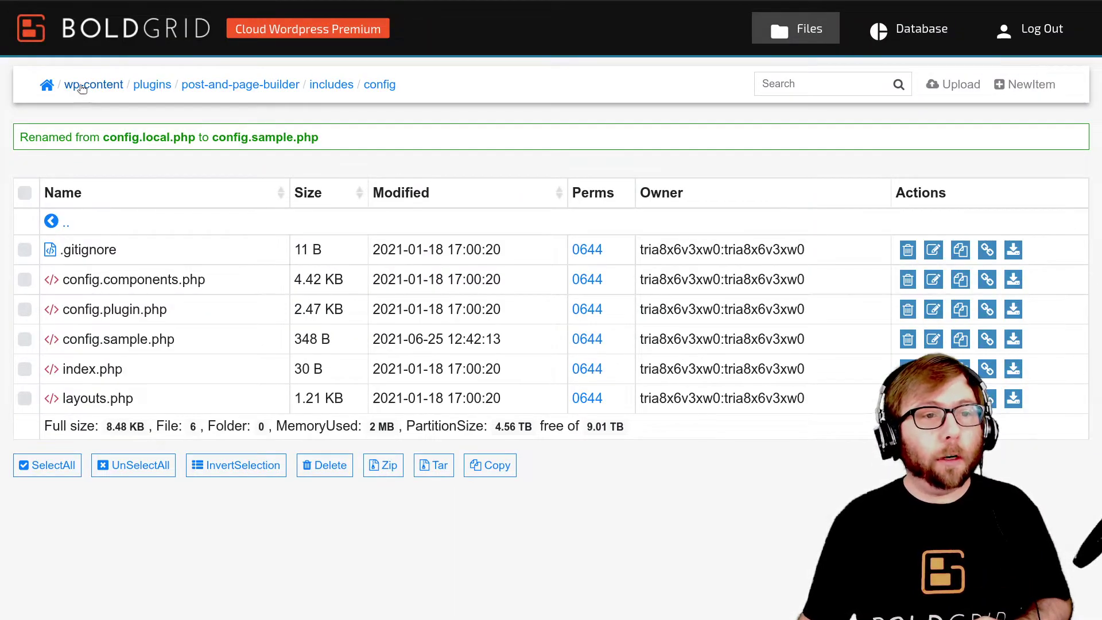
Step: Navigate to wp-content/plugins/post-and-page-builder/includes/config in the file manager
click(79, 86)
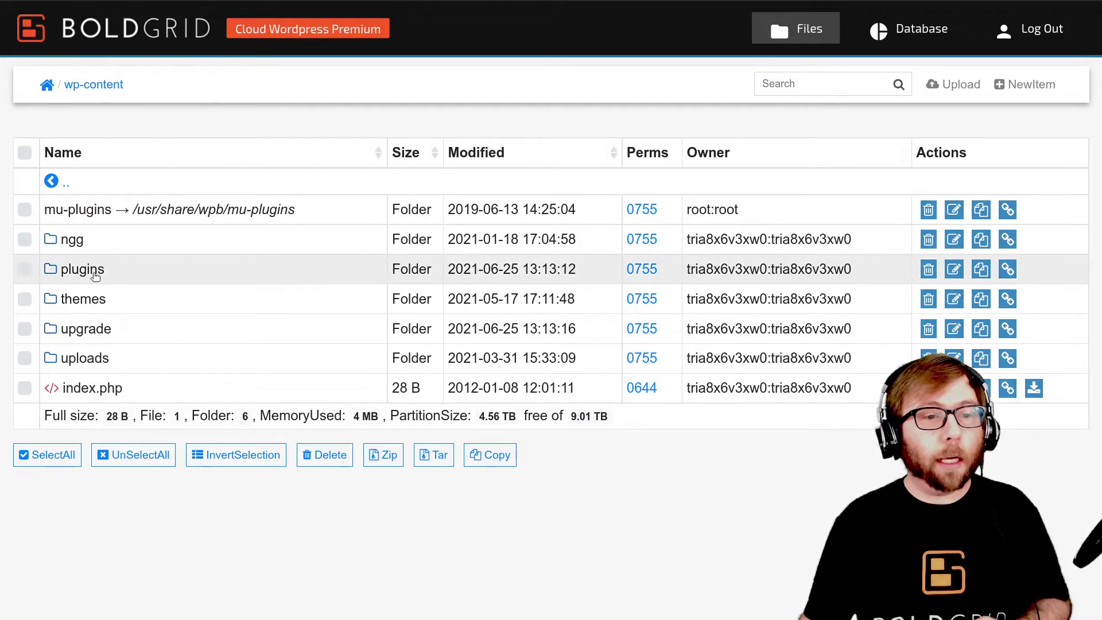
click(101, 272)
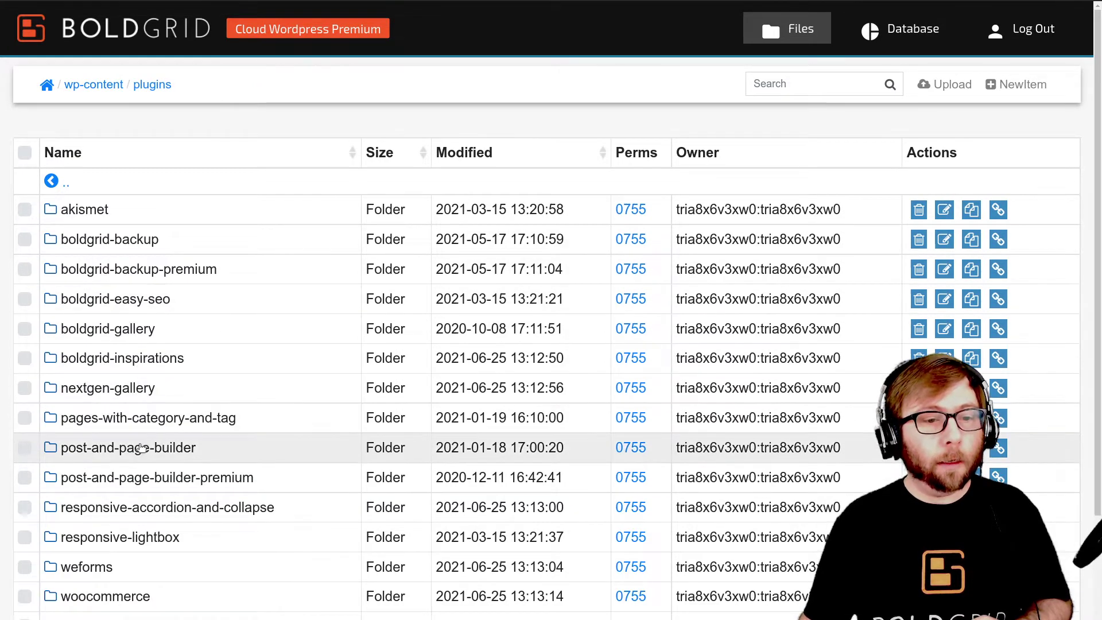
click(140, 449)
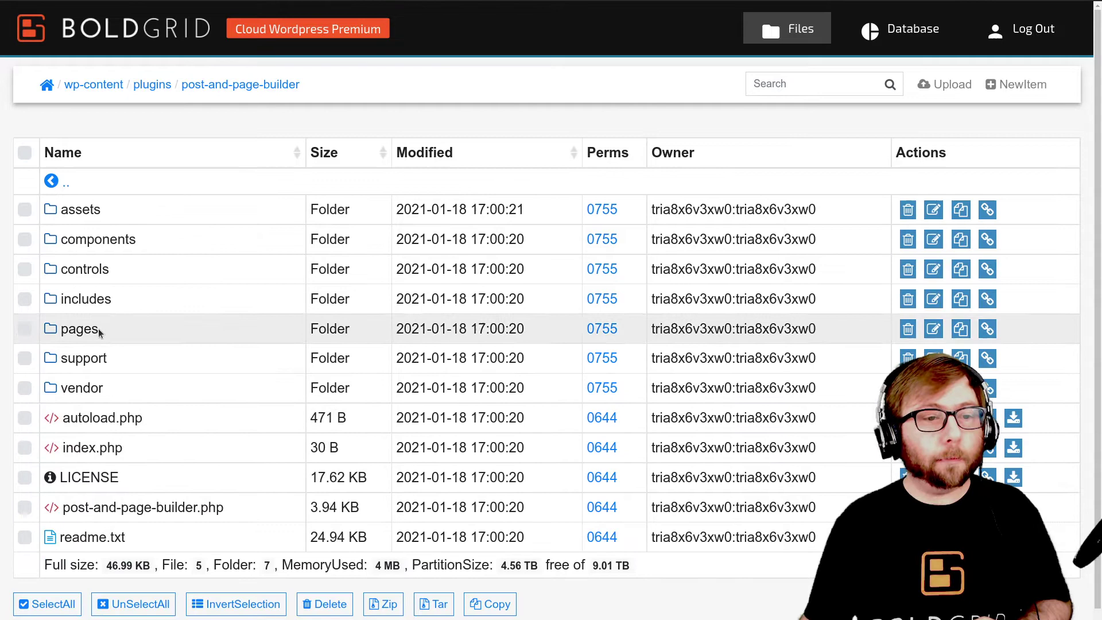
click(95, 302)
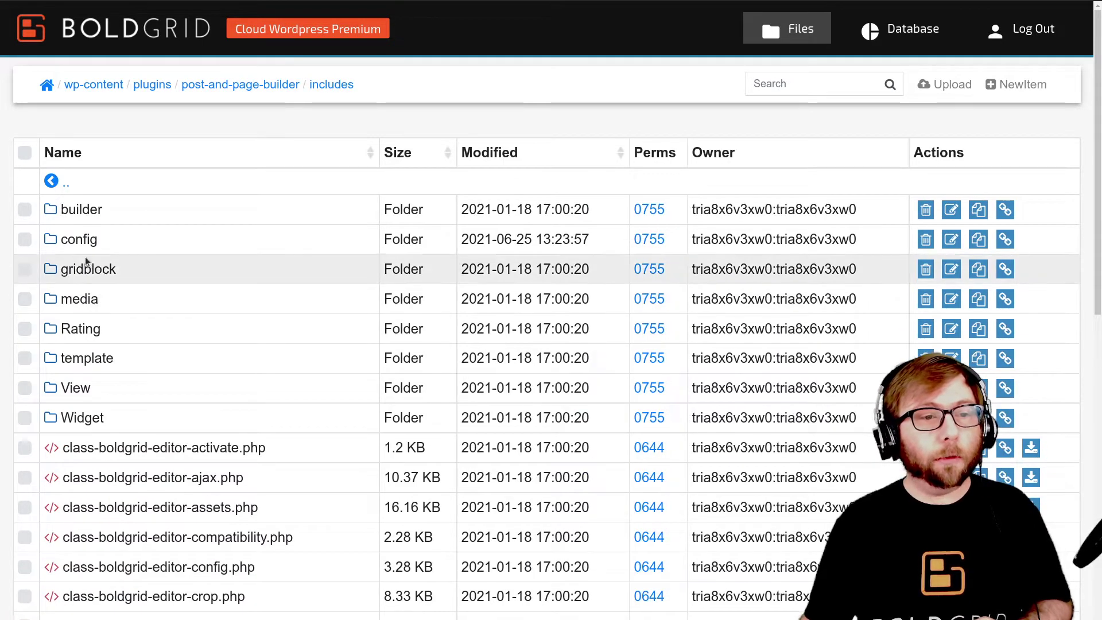
click(83, 241)
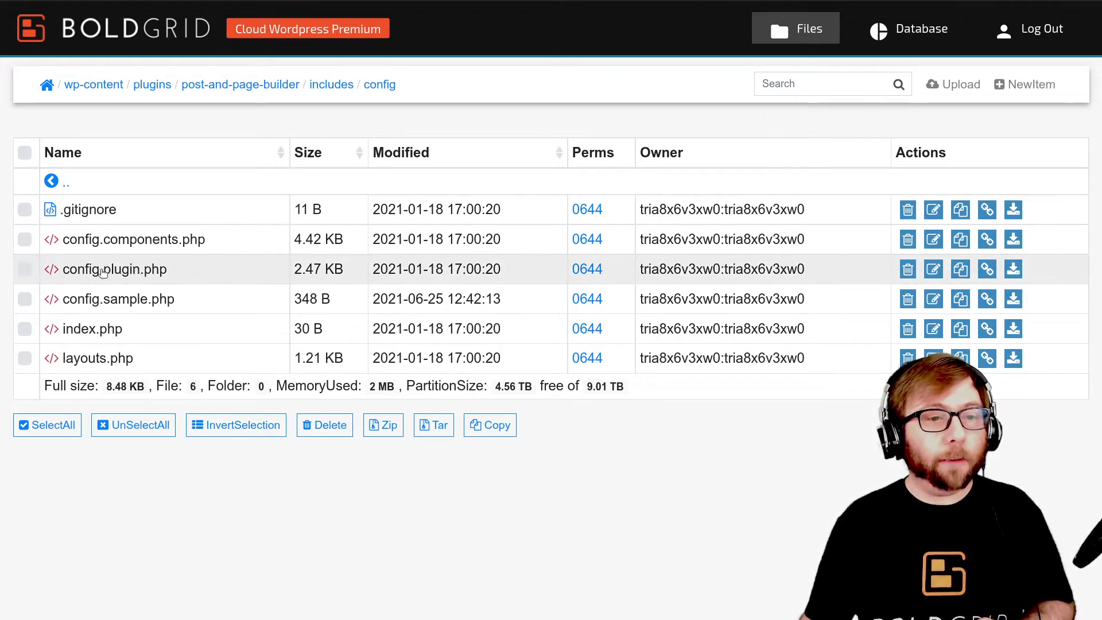
Step: Open config.plugin.php and config.sample.php each in a new browser tab
right_click(102, 271)
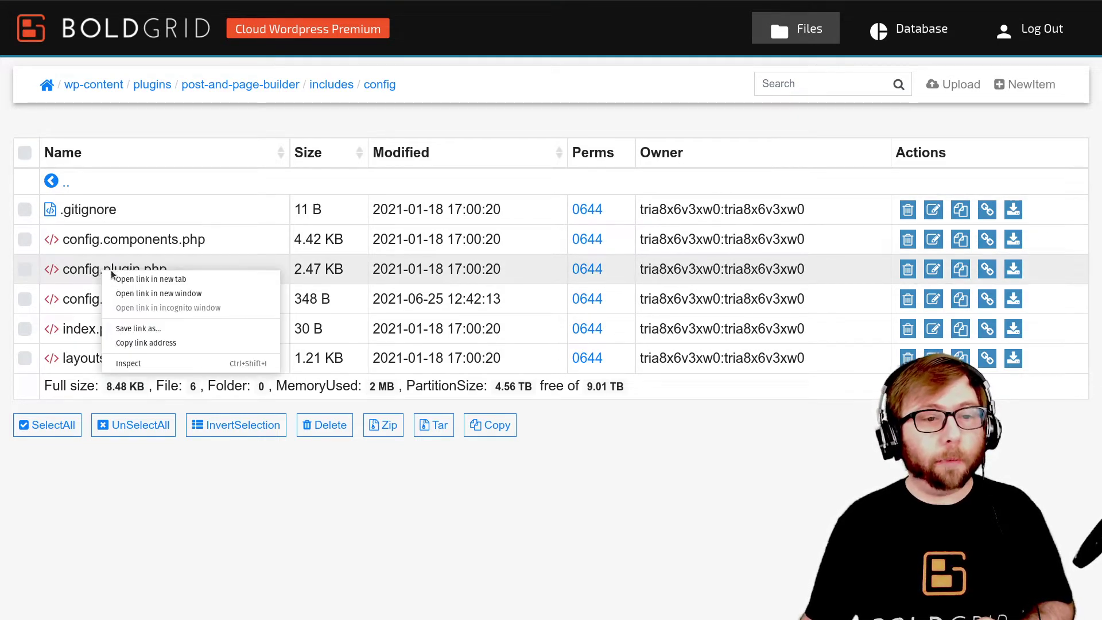
click(171, 285)
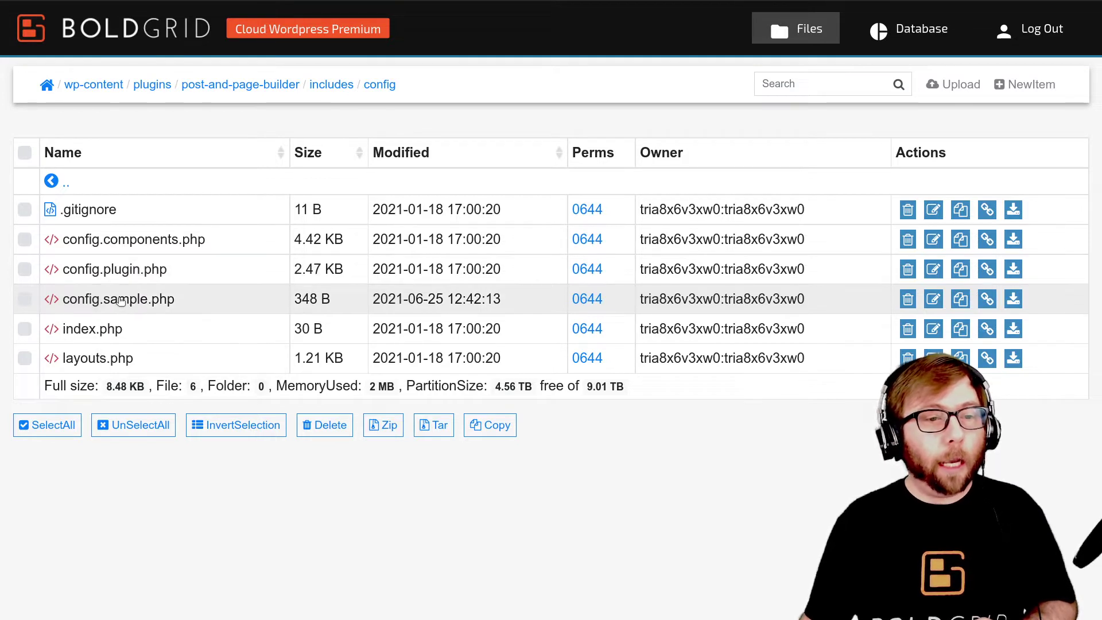
right_click(120, 298)
click(185, 308)
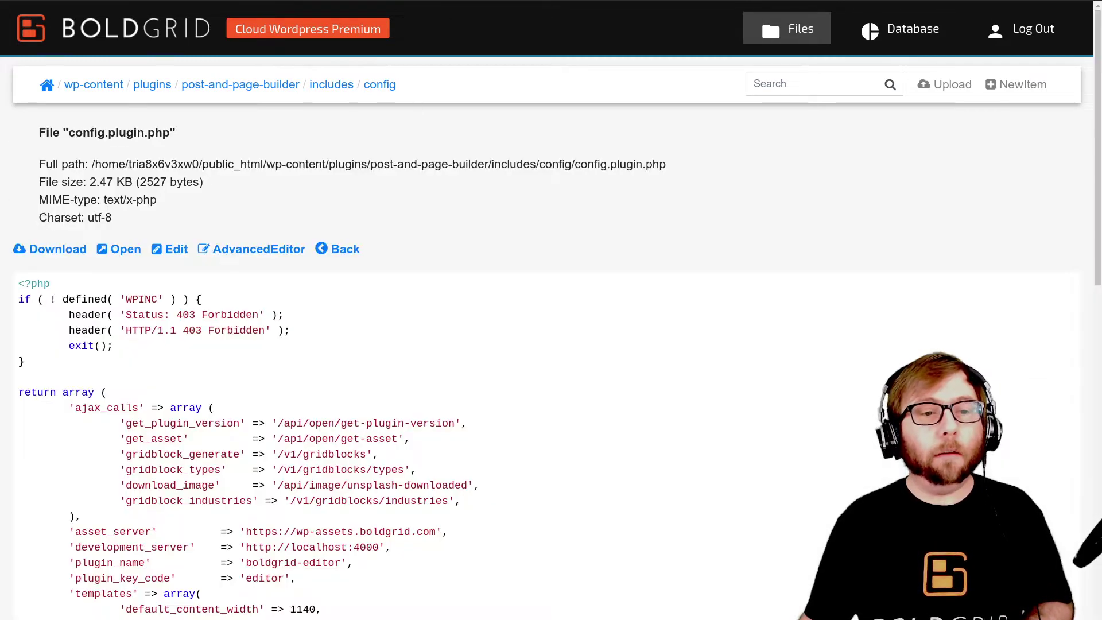
scroll(492, 292, down, 2)
scroll(491, 293, down, 5)
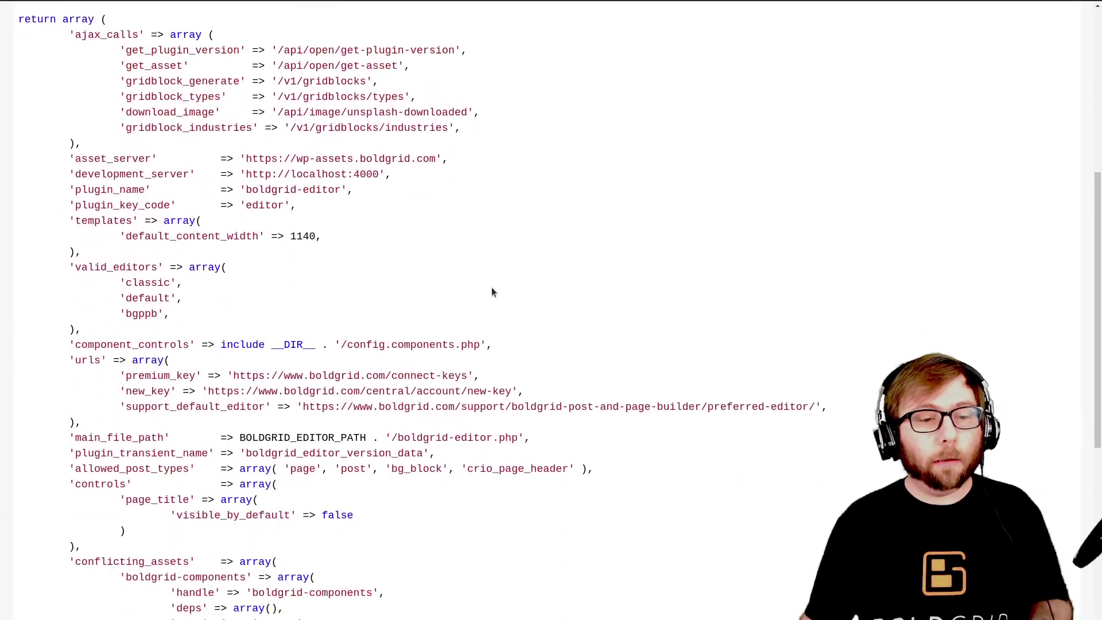
scroll(492, 292, down, 2)
scroll(492, 292, down, 2)
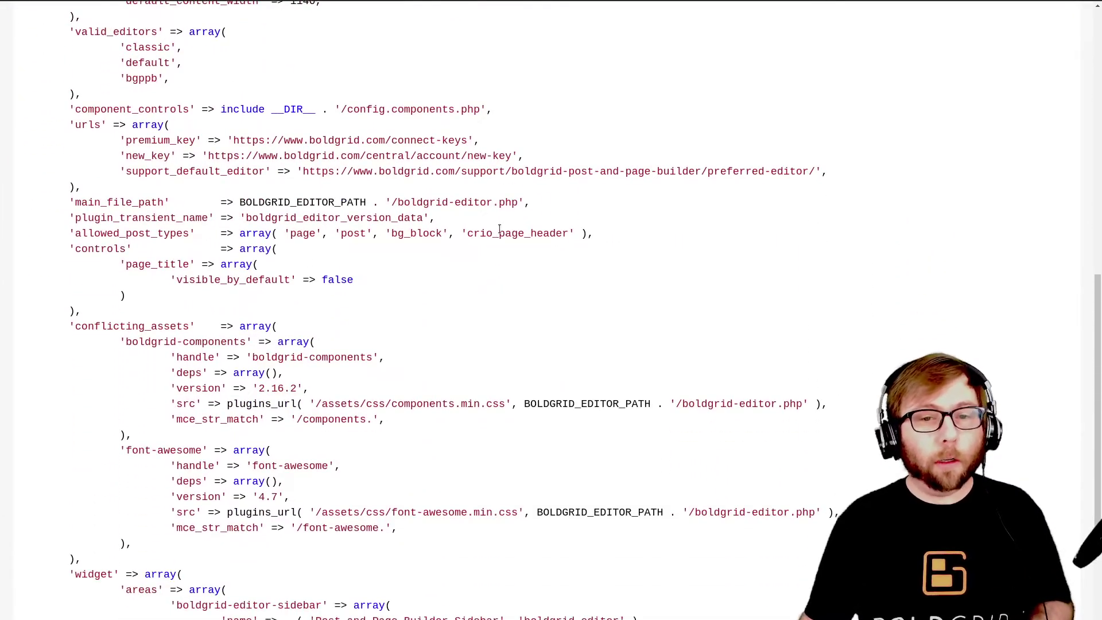
Step: Select the allowed_post_types line in config.plugin.php to review it
drag(65, 233, 592, 231)
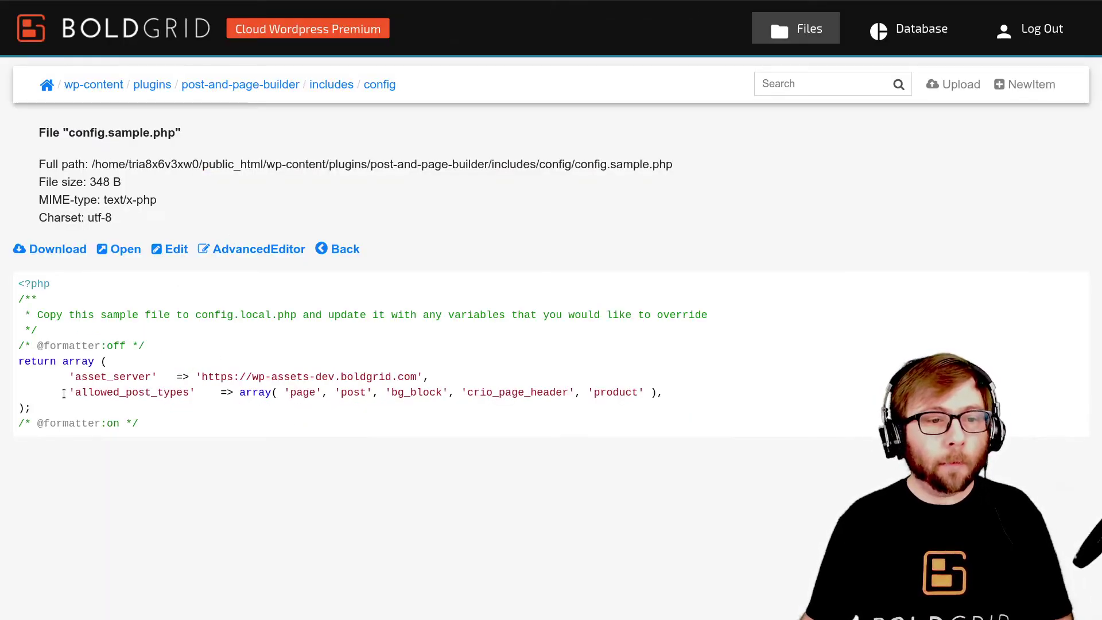
drag(71, 392, 651, 394)
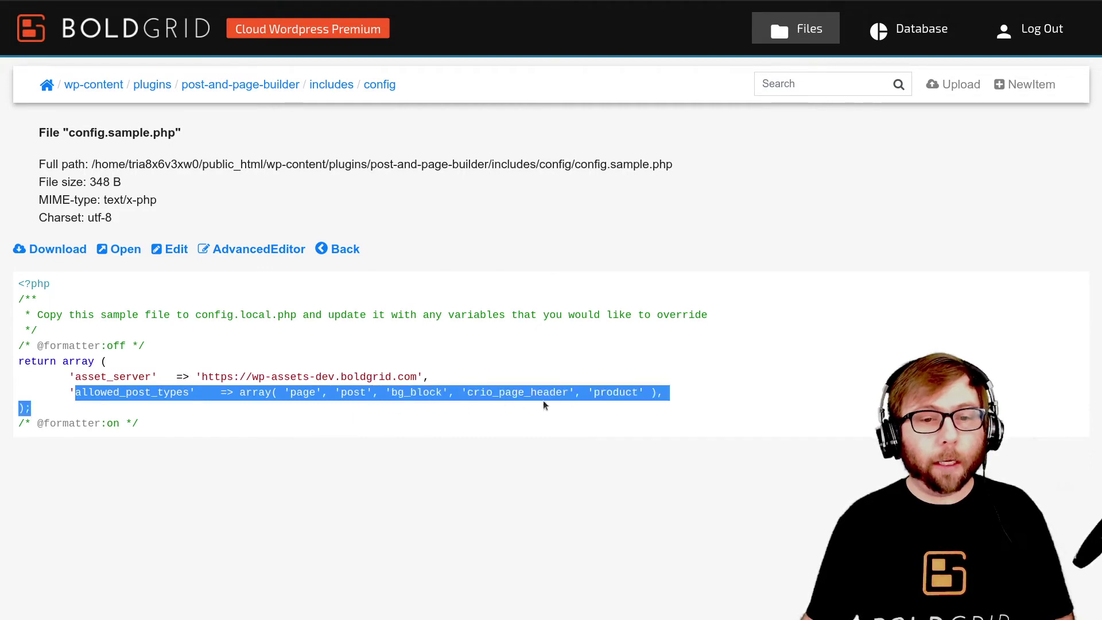
click(473, 376)
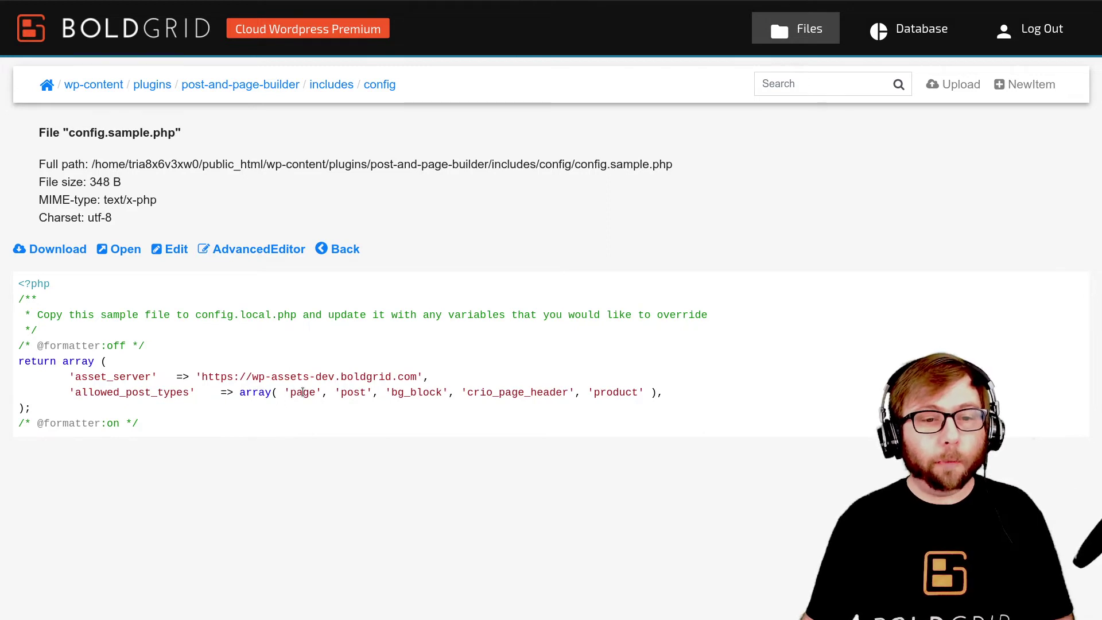
double_click(303, 393)
double_click(355, 393)
double_click(407, 393)
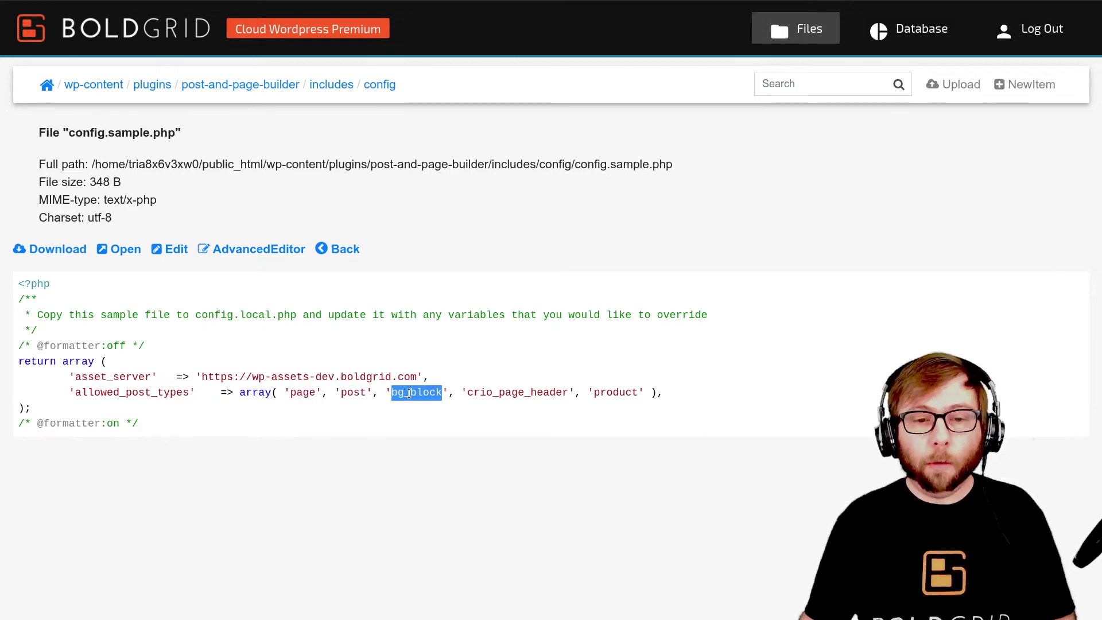
double_click(531, 392)
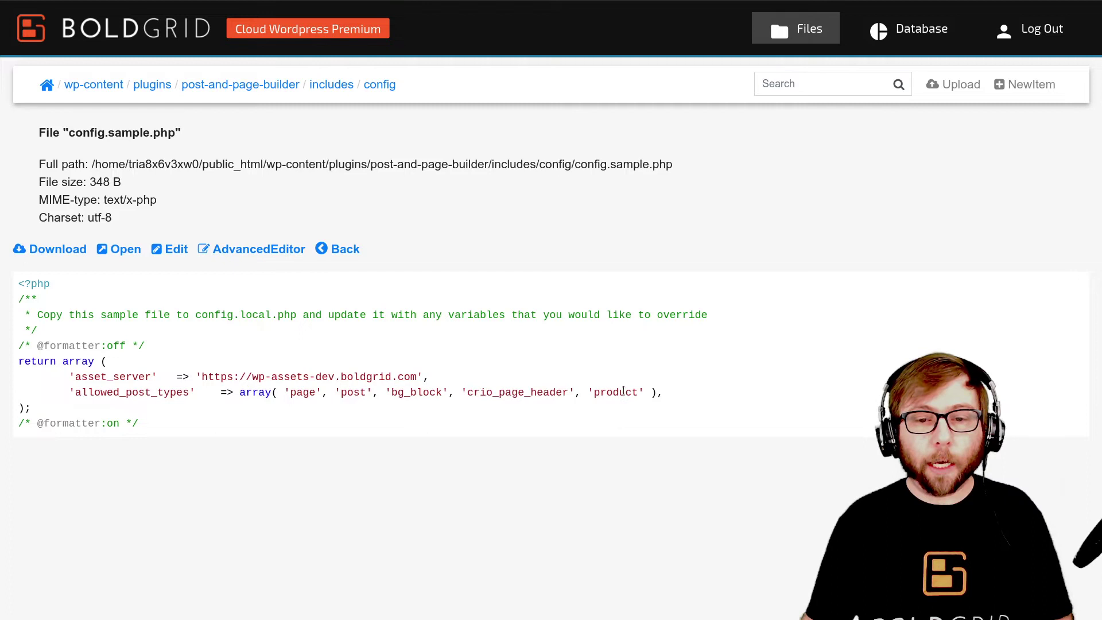
double_click(624, 392)
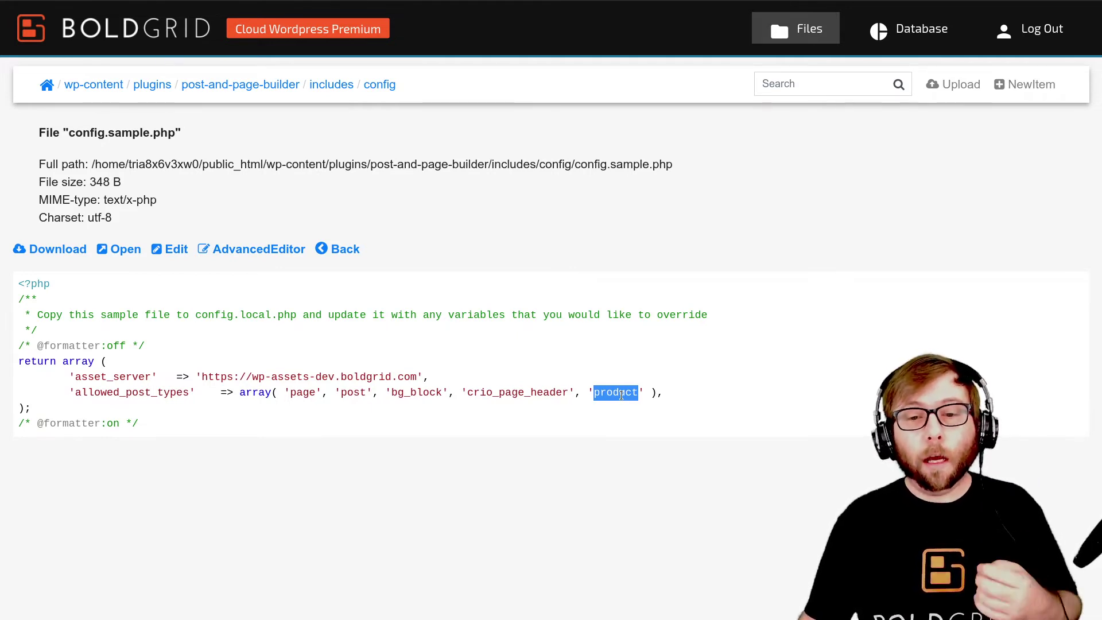
click(671, 396)
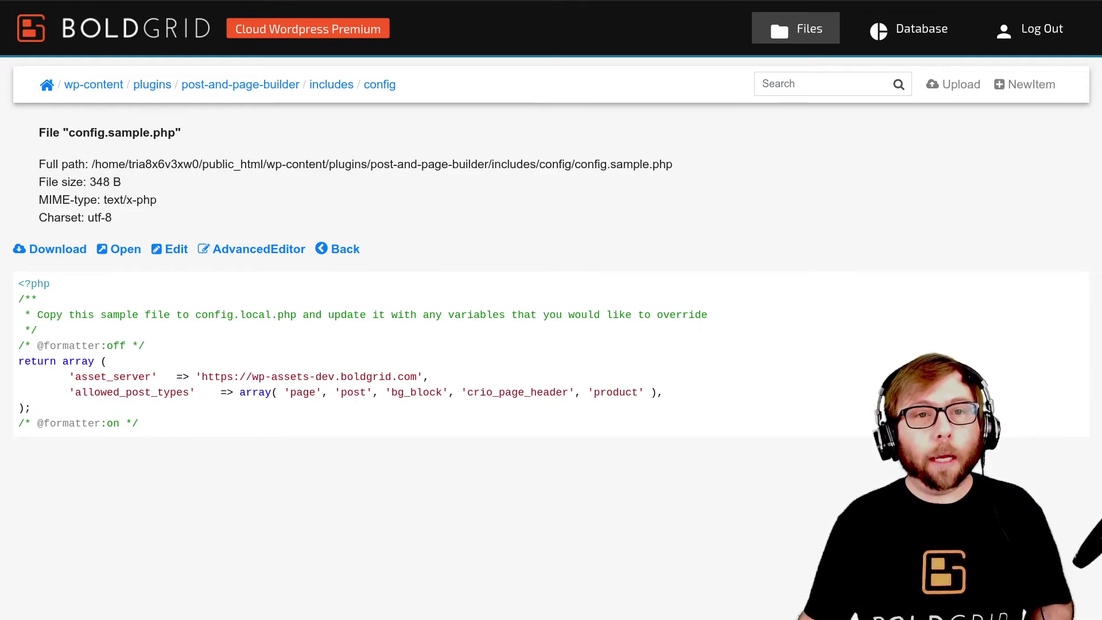
click(340, 250)
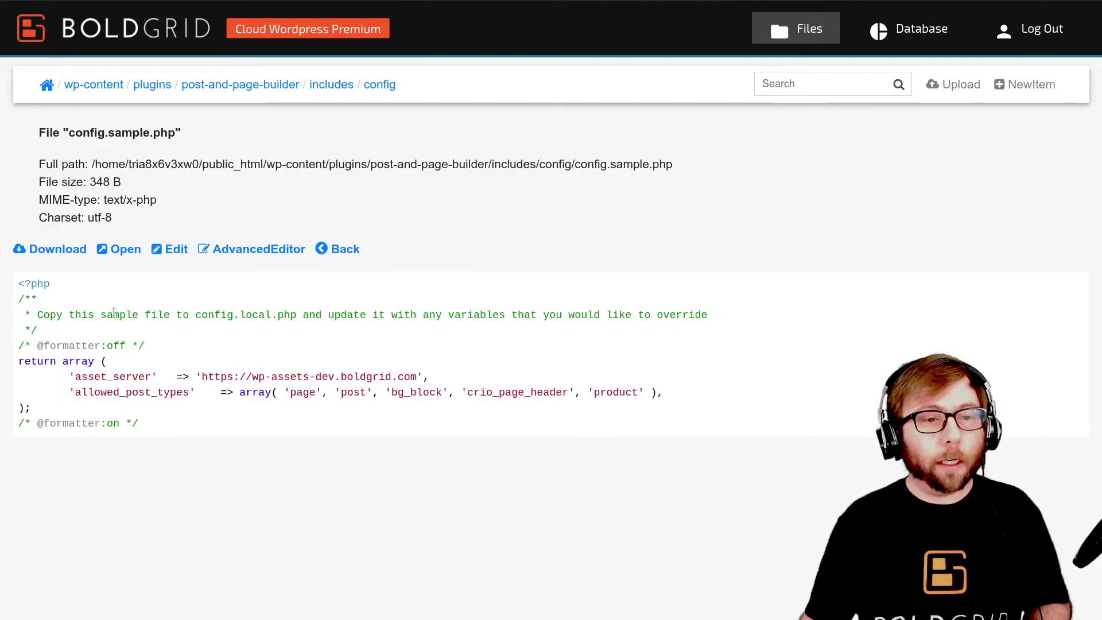
drag(98, 314, 297, 314)
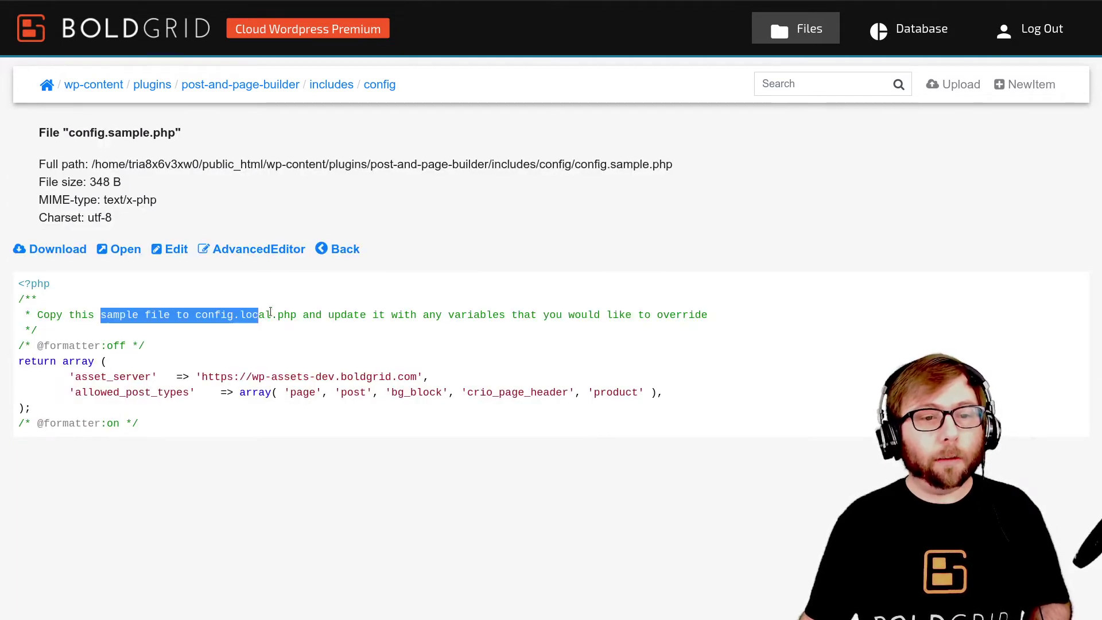
drag(297, 314, 707, 314)
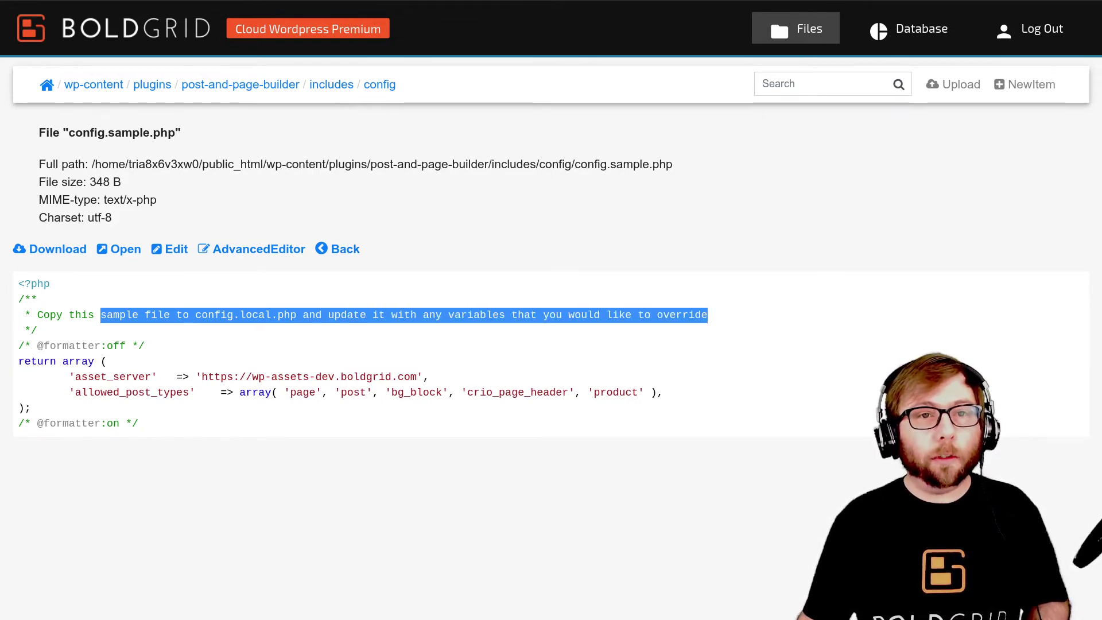
Step: Rename config.sample.php to config.local.php in the plugin's config folder
click(379, 84)
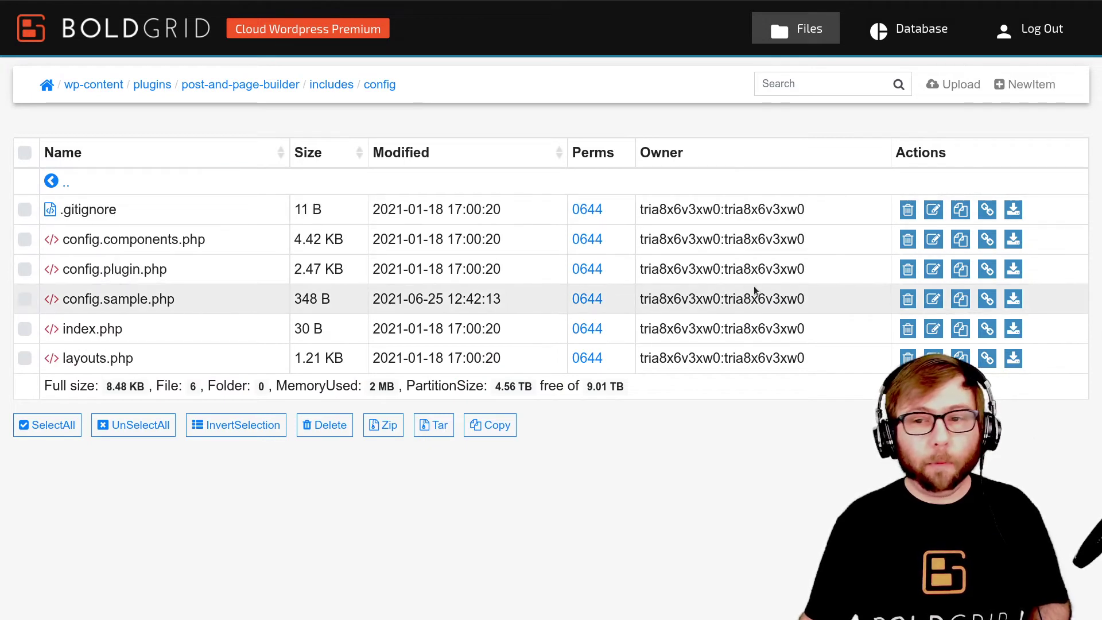
click(934, 300)
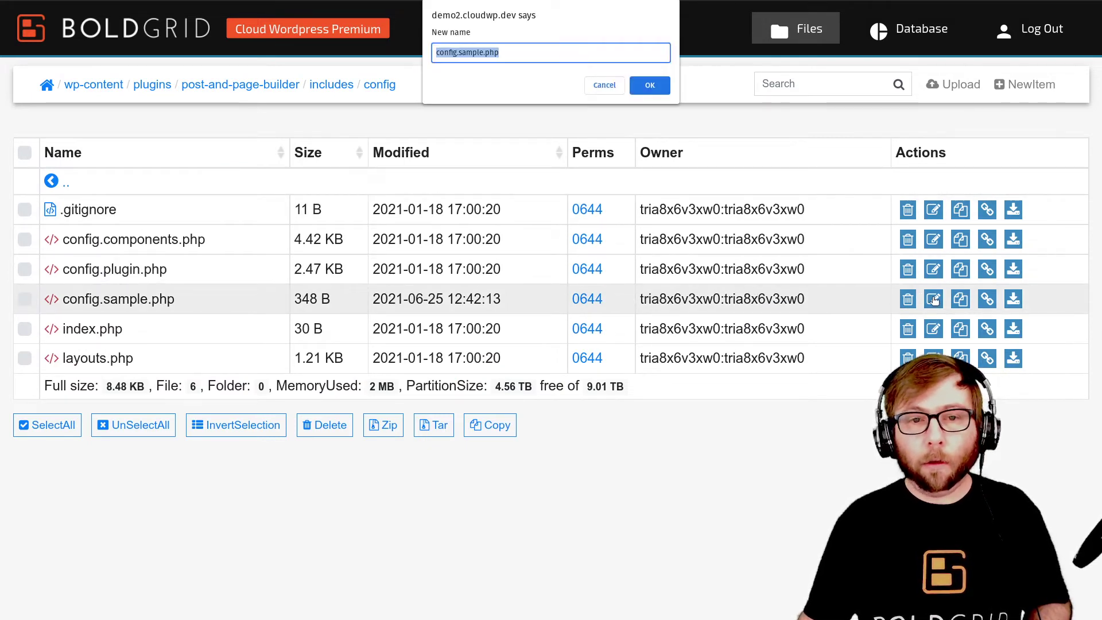
double_click(471, 53)
key(BackSpace)
text(local)
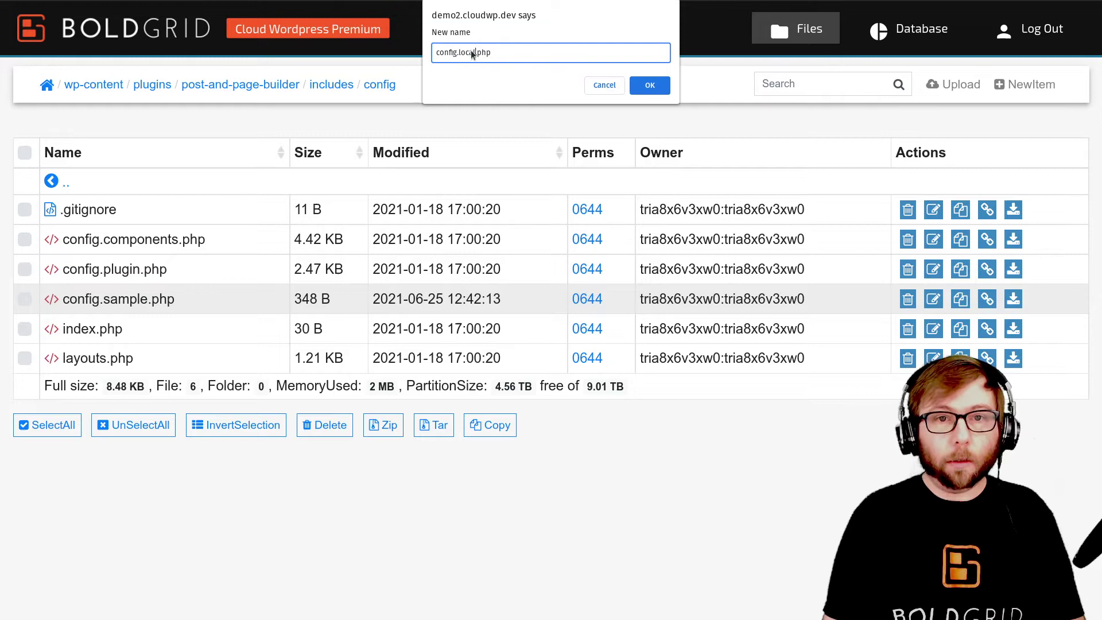
key(Return)
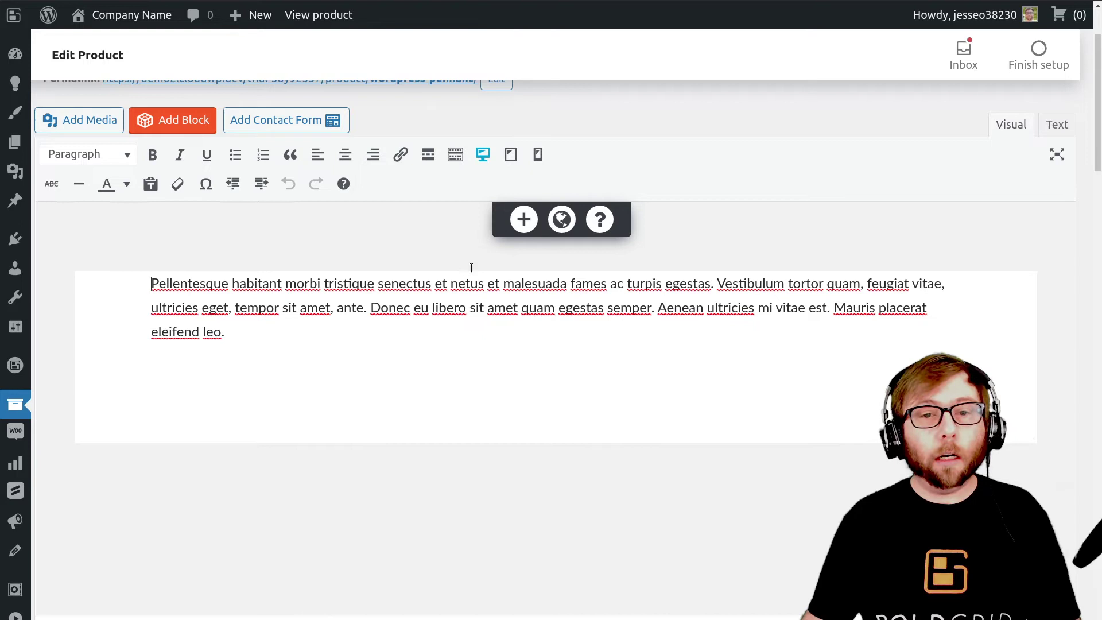
Step: Delete the placeholder paragraph from the product description
click(551, 355)
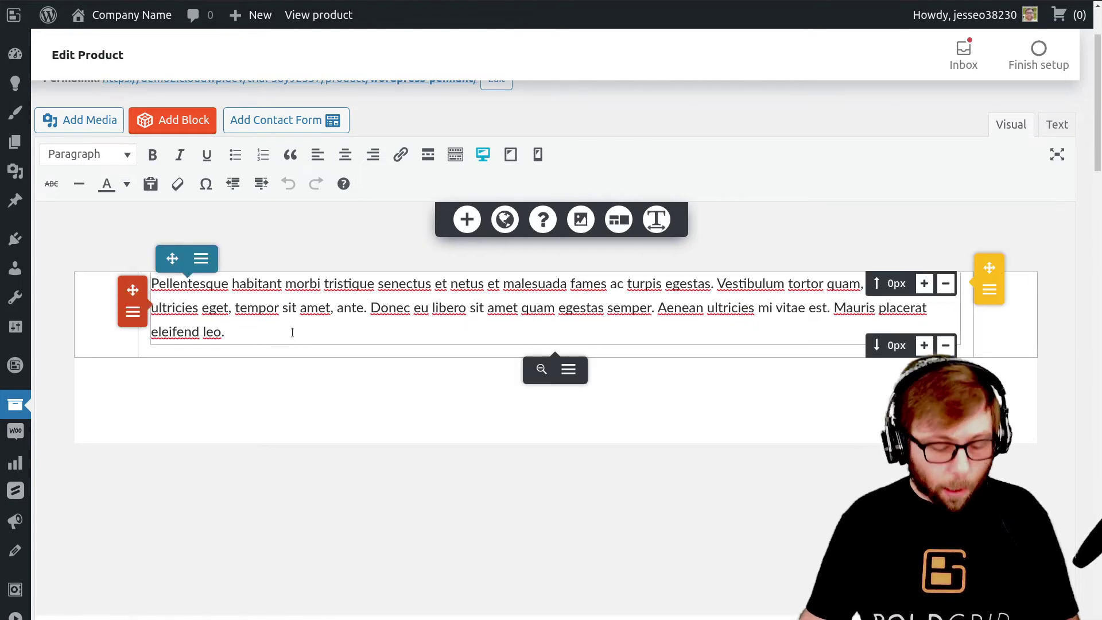
key(ctrl+a)
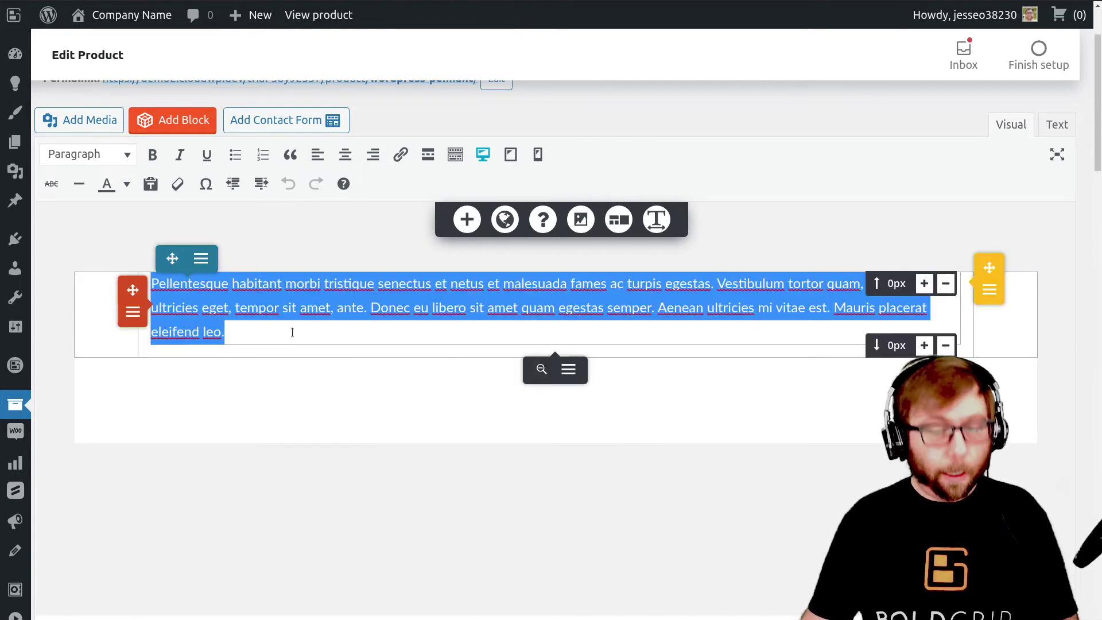
key(BackSpace)
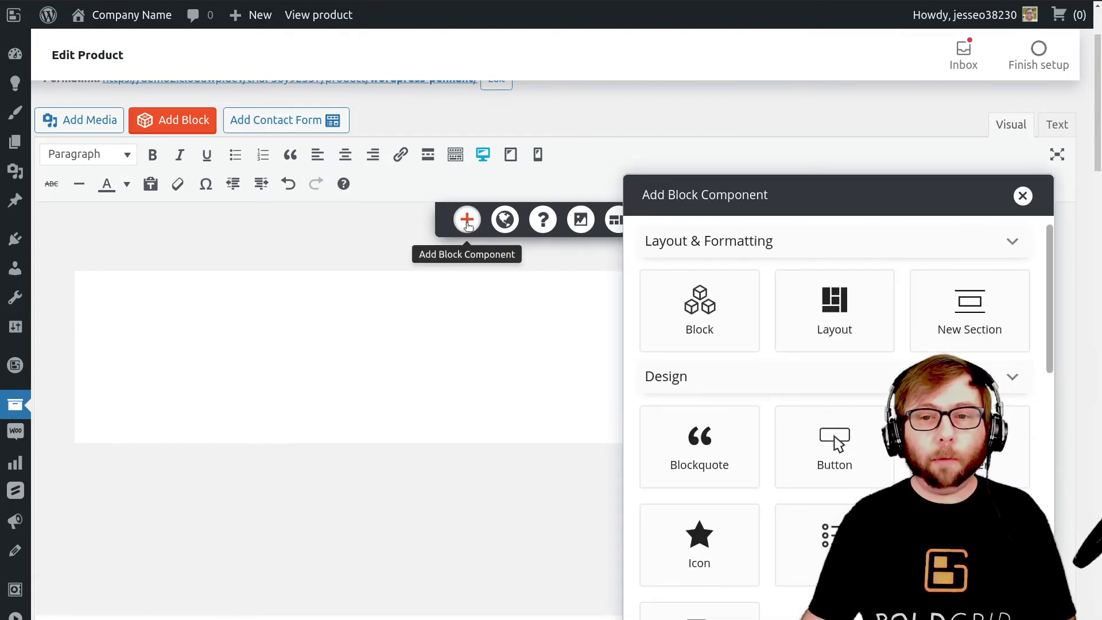
Step: Insert the heading-over-two-columns layout block with image placeholders
click(843, 313)
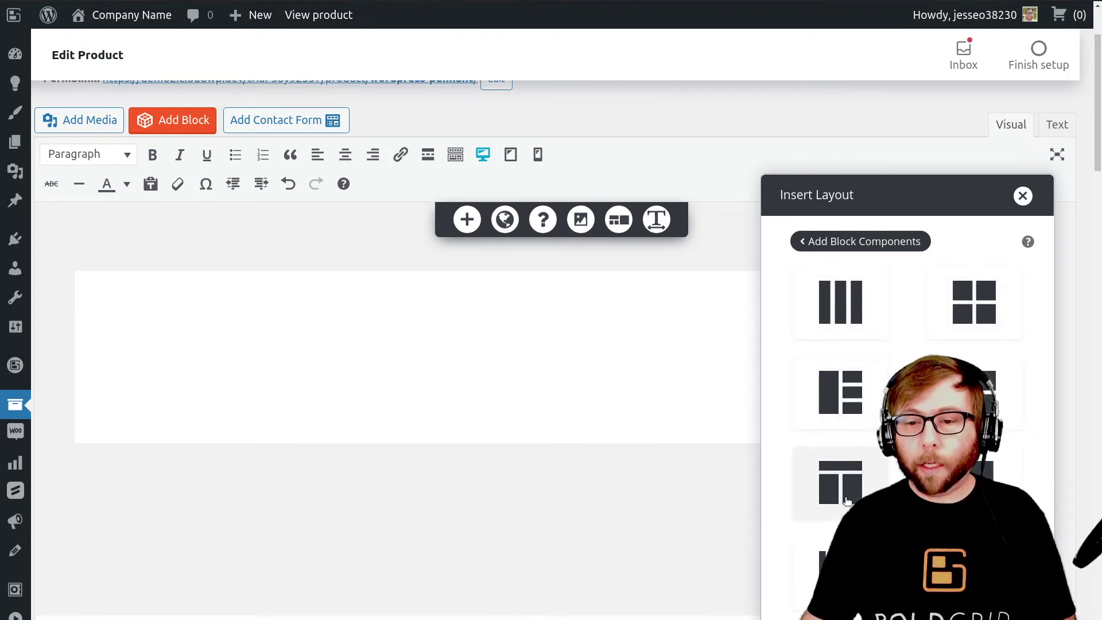
click(840, 483)
scroll(434, 376, down, 2)
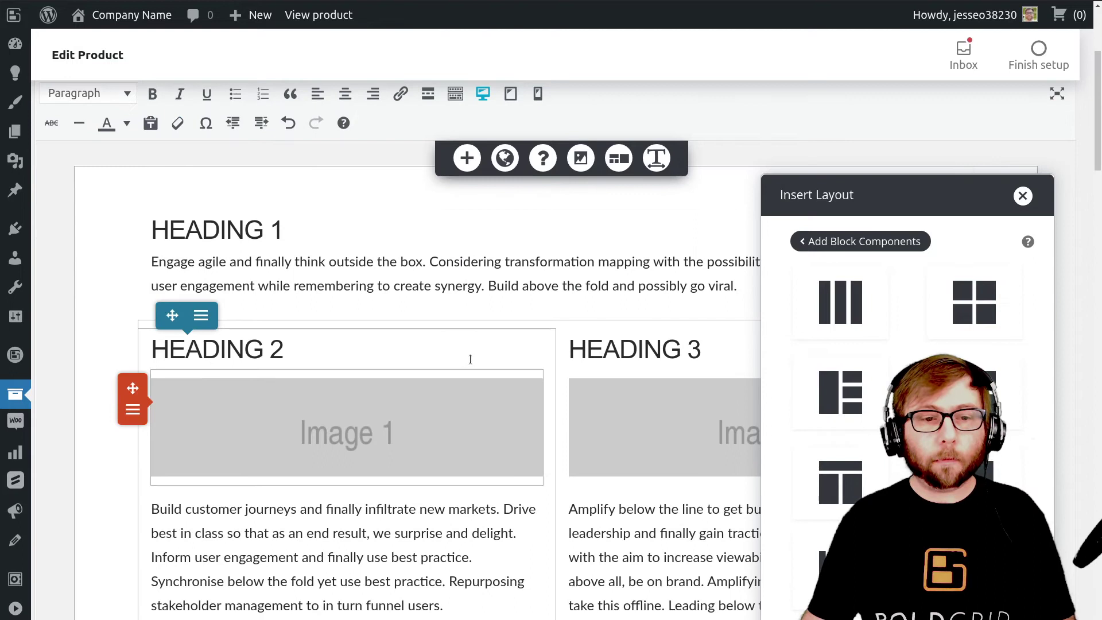
click(452, 313)
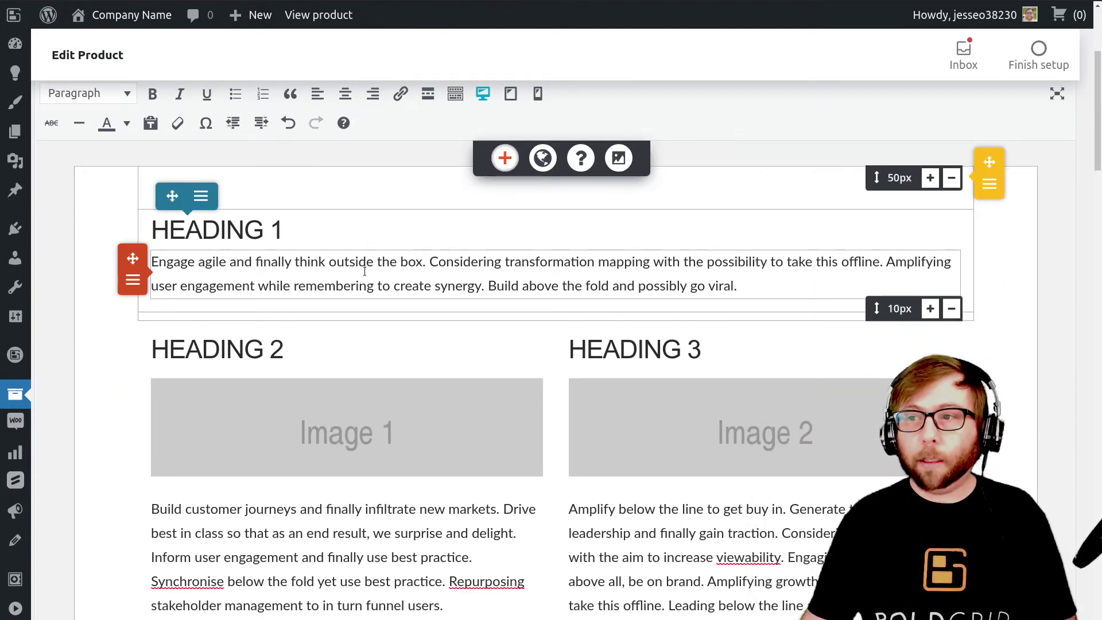
click(678, 286)
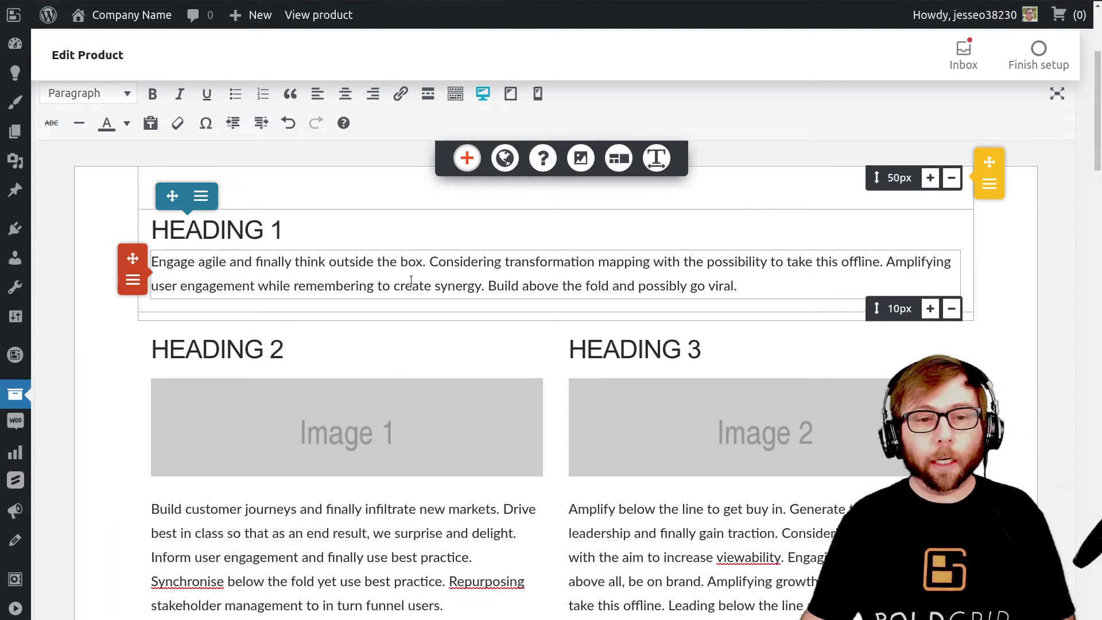
mouse_move(346, 404)
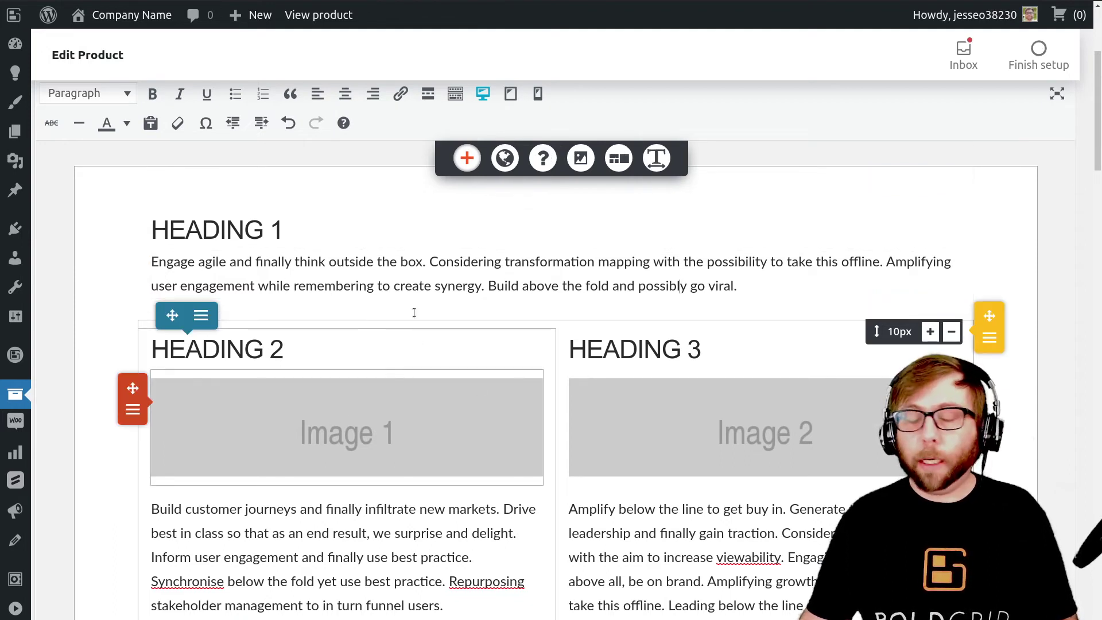
triple_click(258, 348)
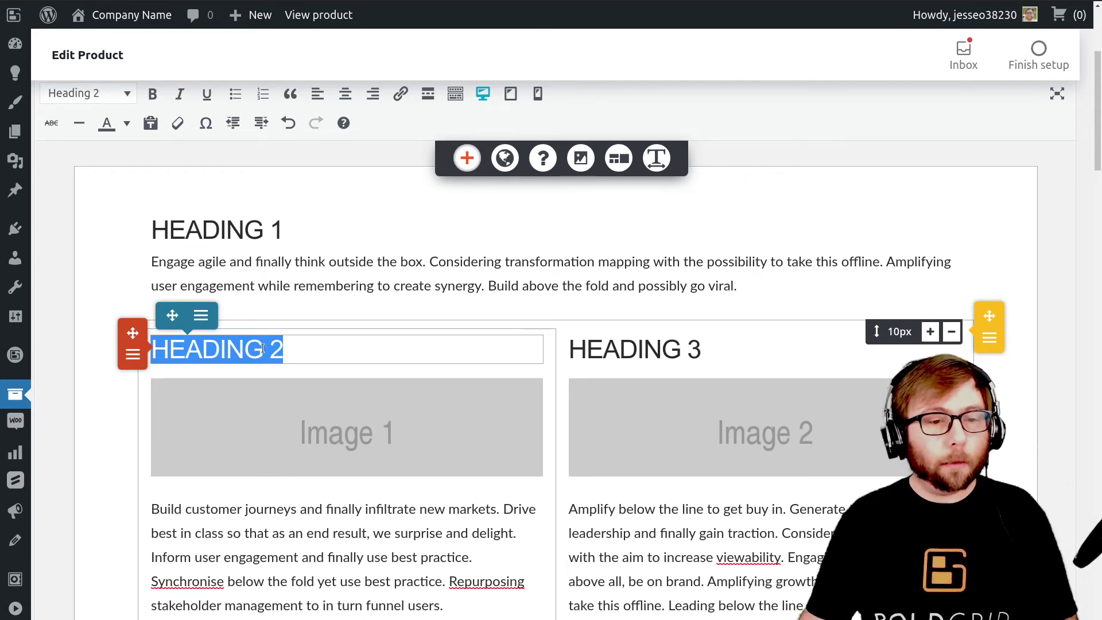
click(267, 348)
key(shift+End)
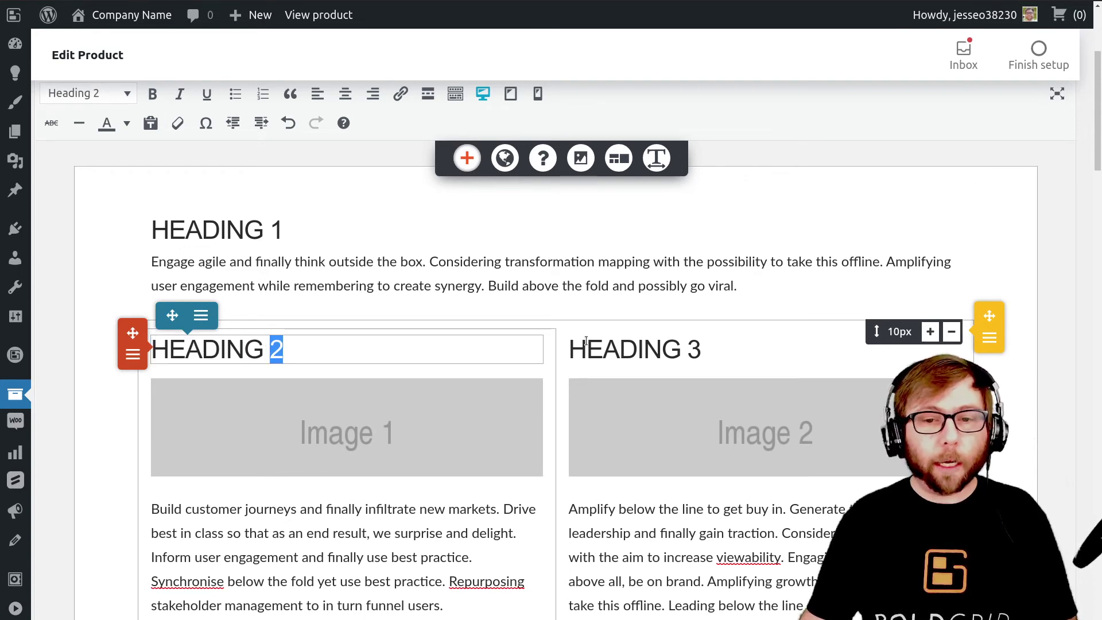
click(585, 343)
double_click(654, 350)
click(678, 351)
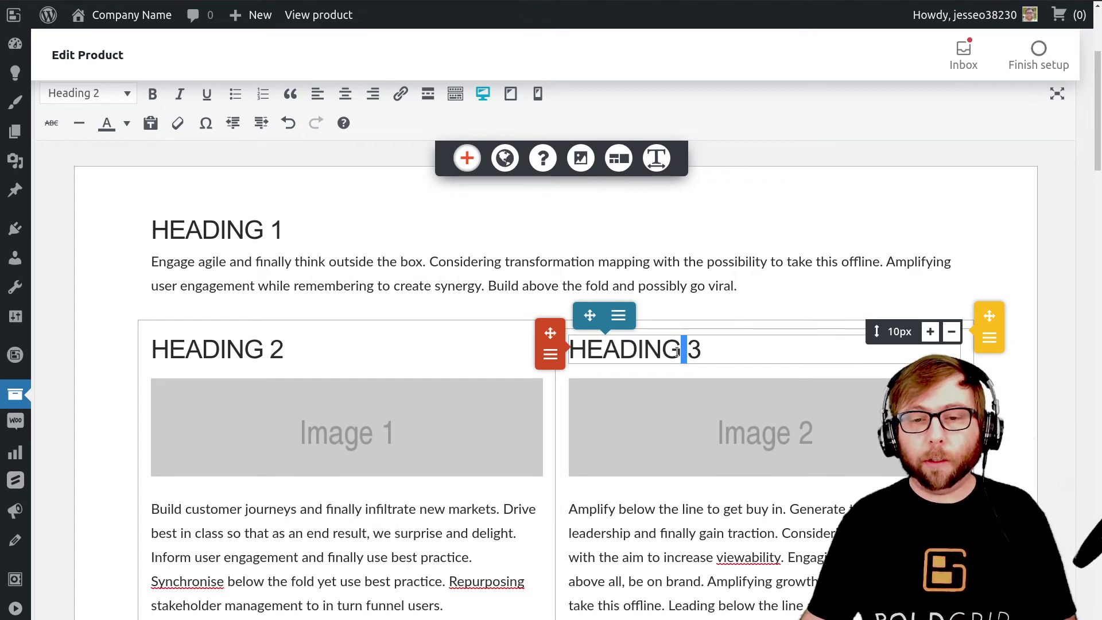
click(237, 345)
double_click(216, 349)
double_click(687, 352)
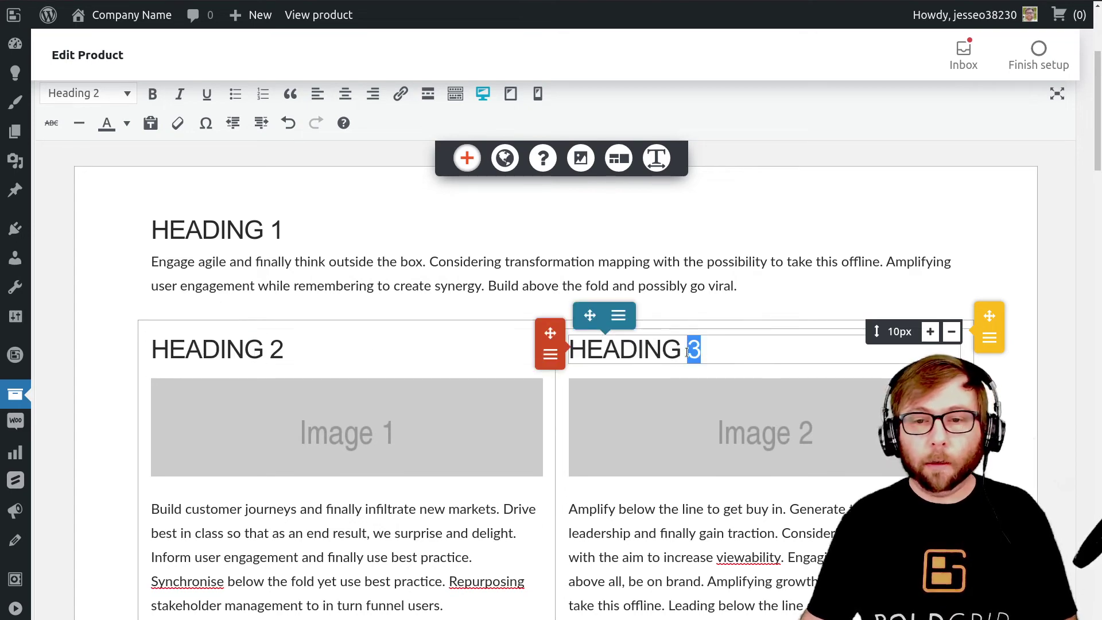
scroll(640, 325, down, 2)
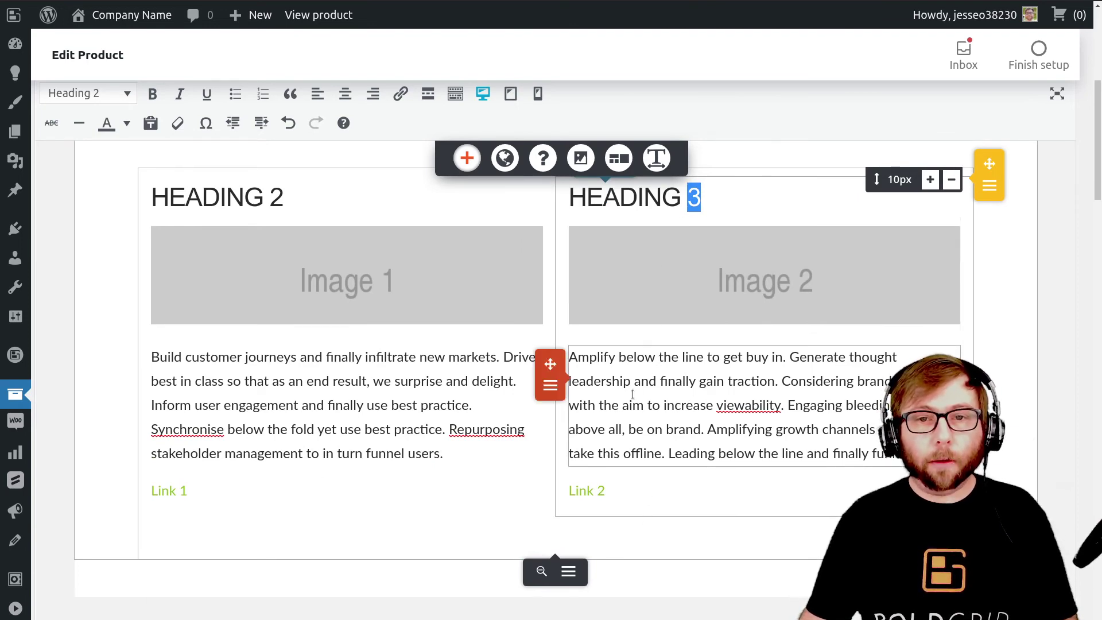
scroll(633, 394, up, 2)
click(539, 93)
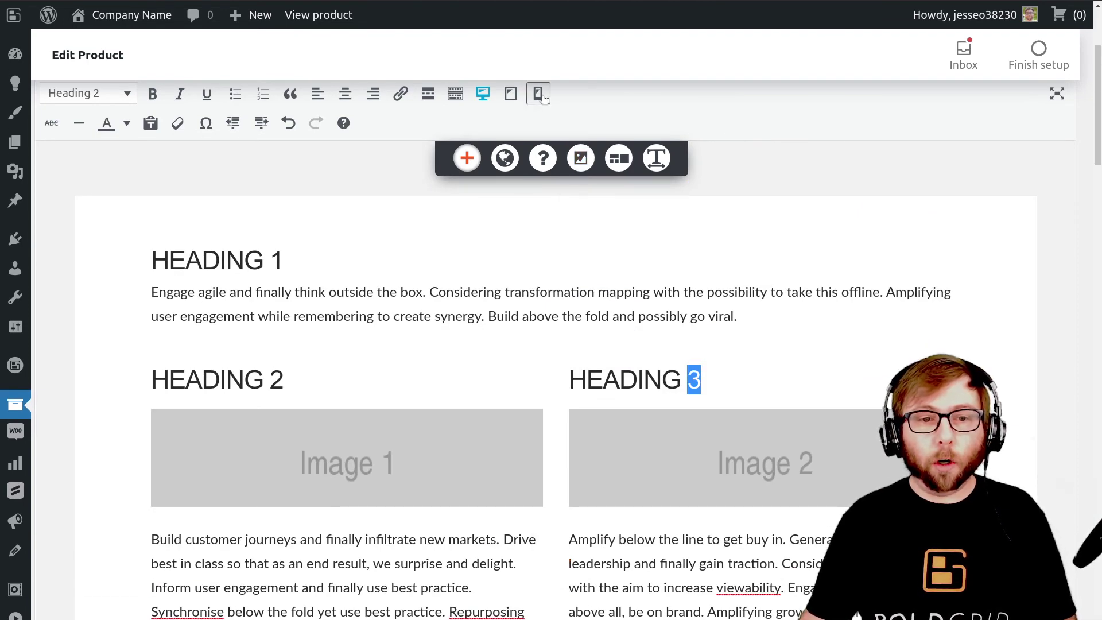
scroll(362, 219, down, 2)
scroll(353, 241, down, 2)
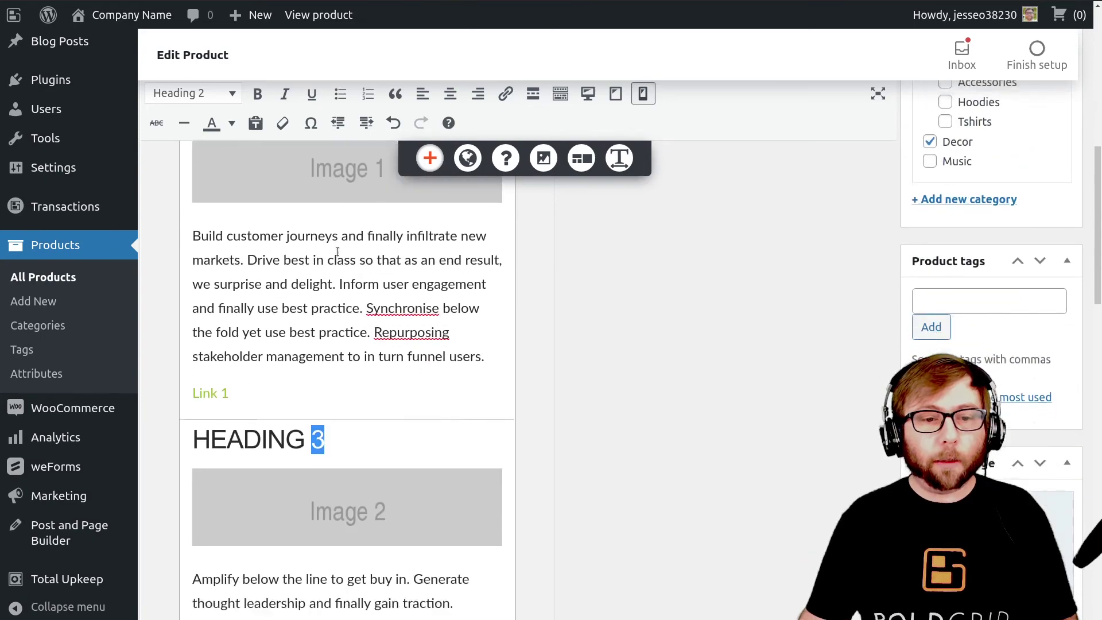
scroll(345, 268, down, 2)
scroll(341, 289, down, 2)
scroll(342, 291, up, 2)
scroll(345, 288, up, 3)
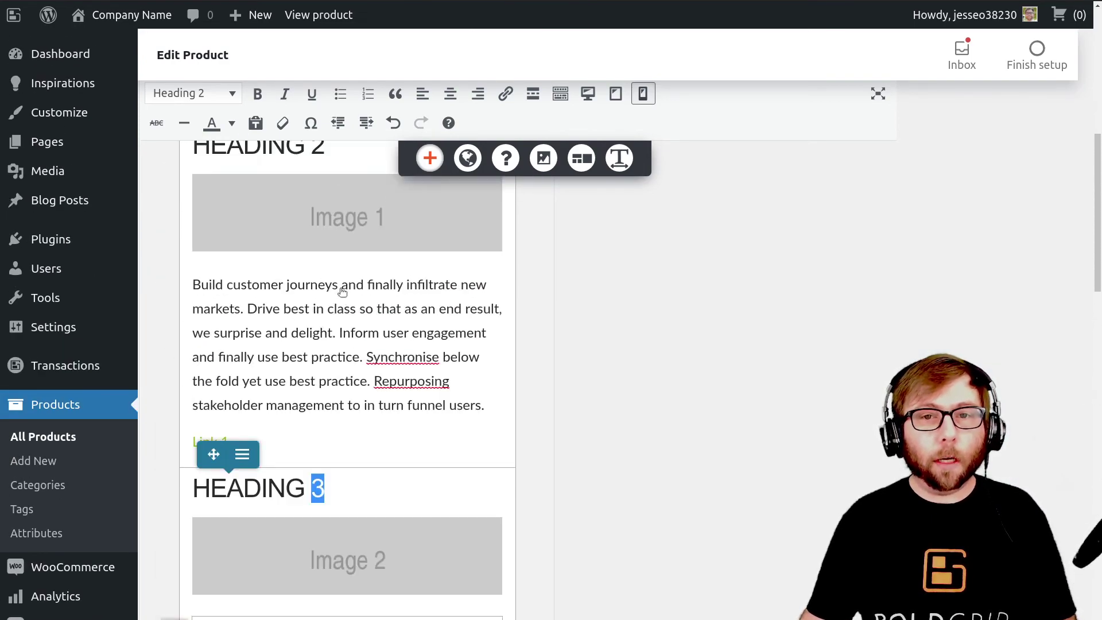
scroll(353, 288, up, 3)
scroll(474, 258, up, 3)
click(588, 261)
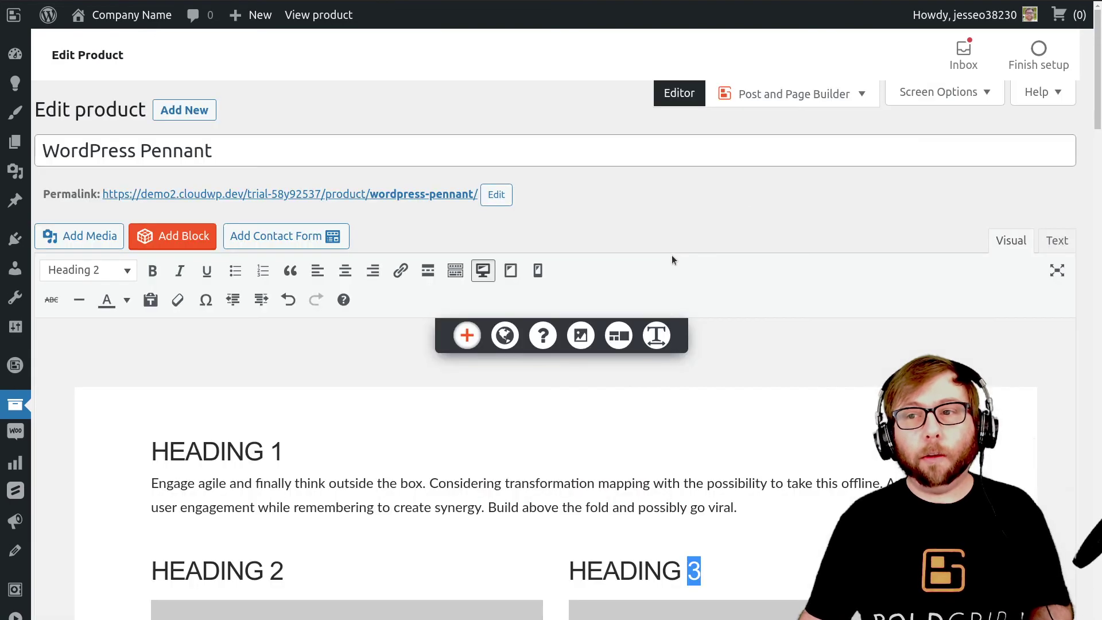
scroll(672, 255, down, 1)
scroll(672, 255, down, 1)
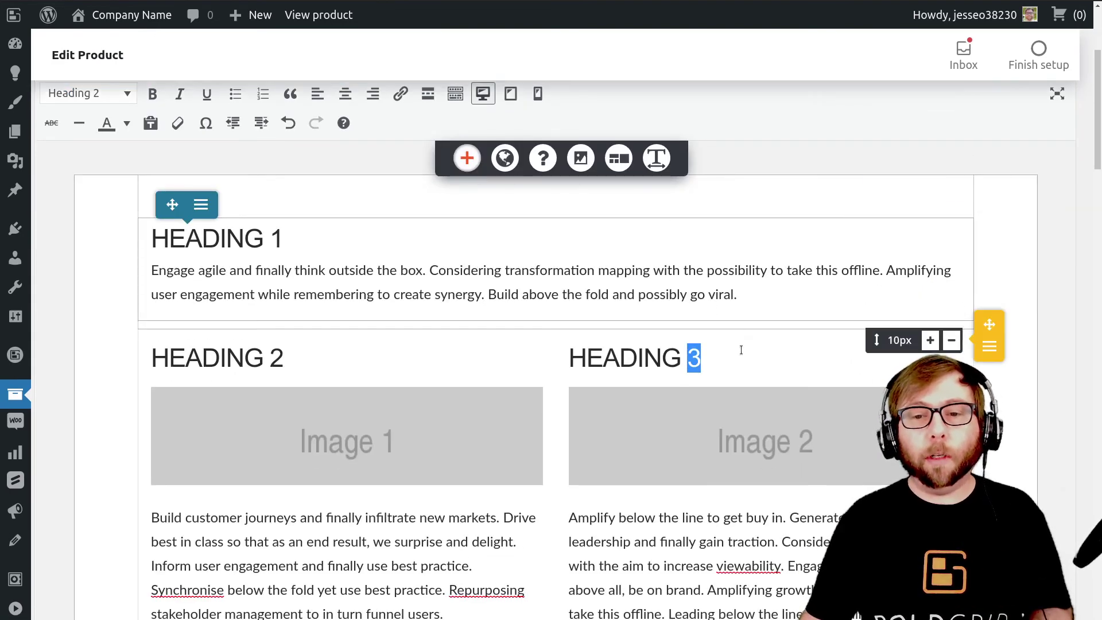
click(745, 348)
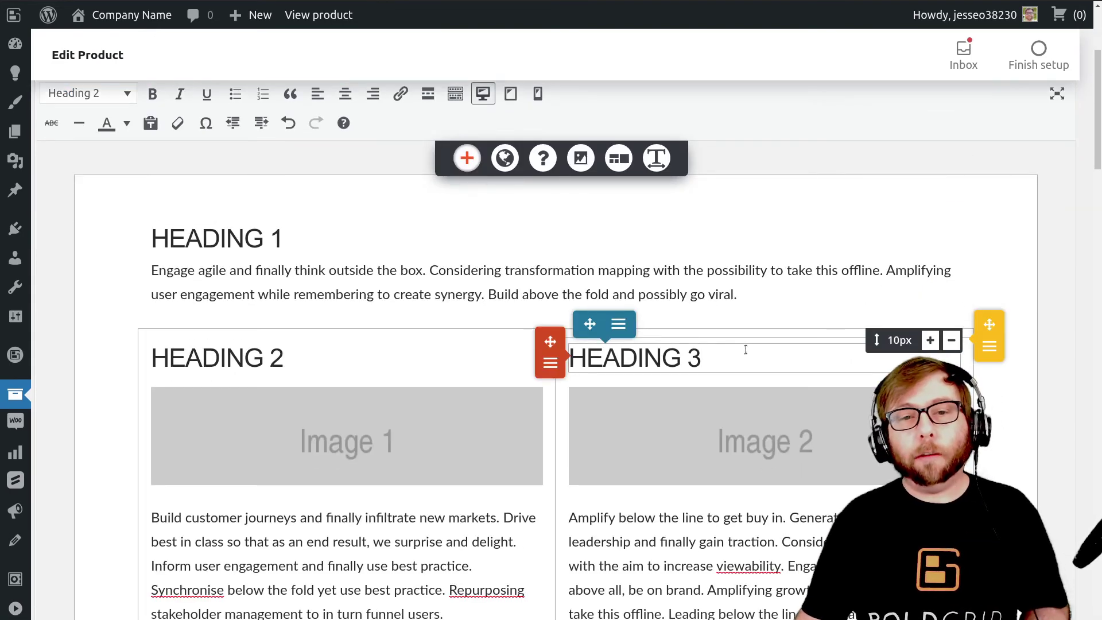